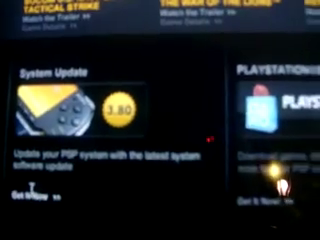
Follow the System Update 3.80 promo's 'Get it Now' link to the PSP system software update page.
click(40, 200)
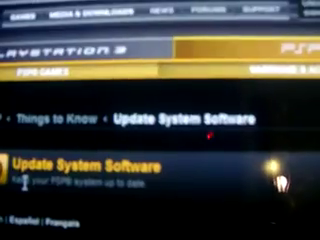